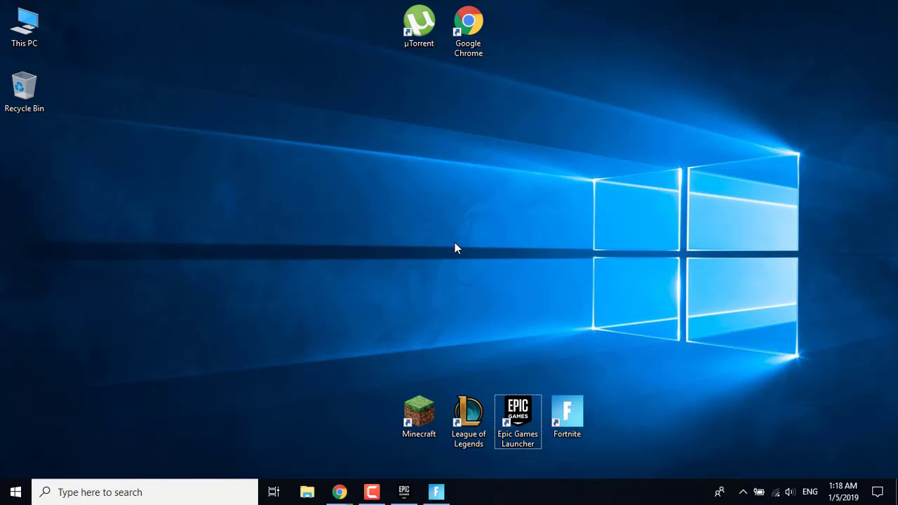
Switch to the running Fortnite game and open its controller settings
left_click(437, 492)
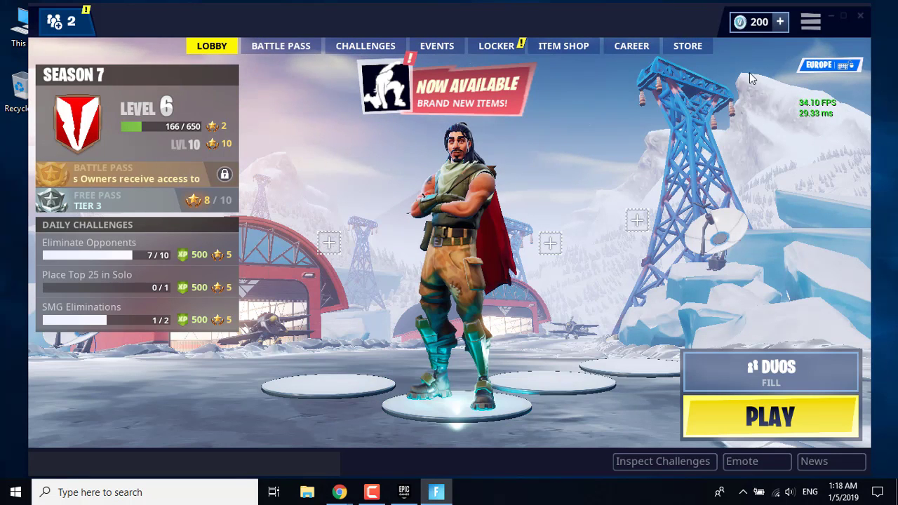
left_click(812, 23)
left_click(811, 57)
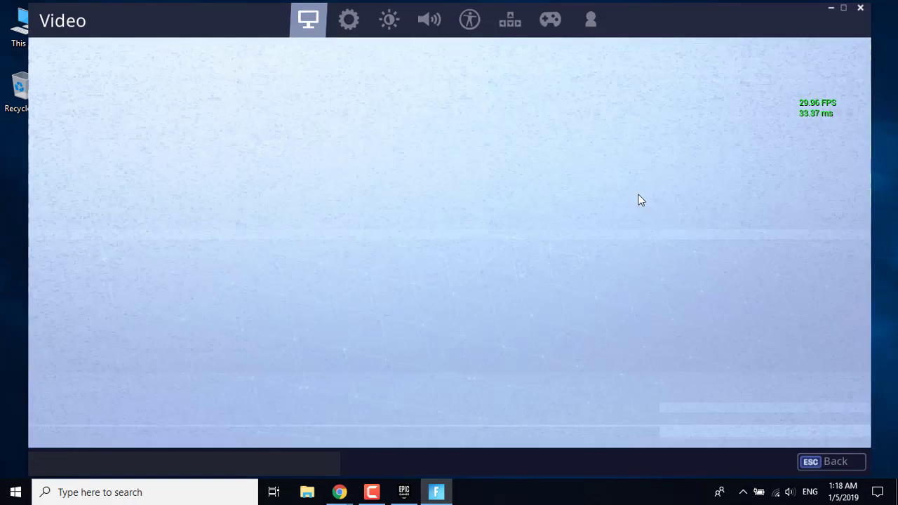
mouse_move(592, 215)
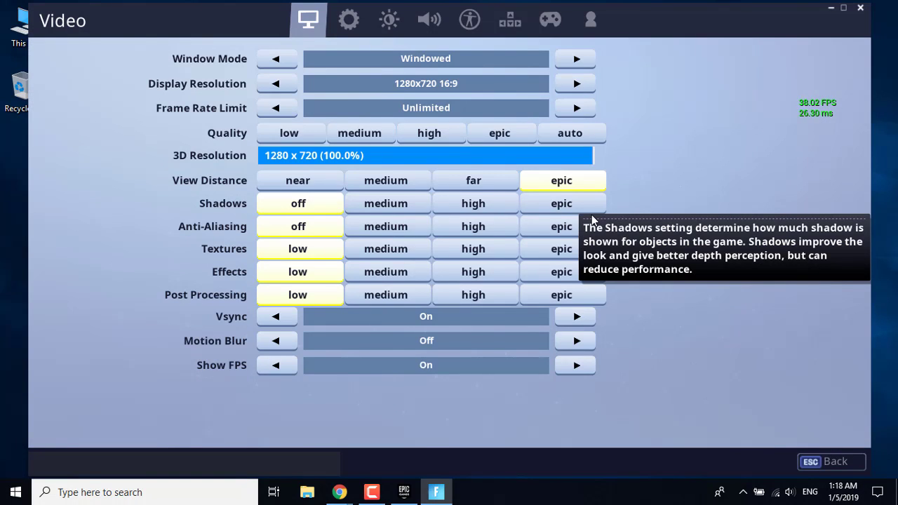
left_click(551, 20)
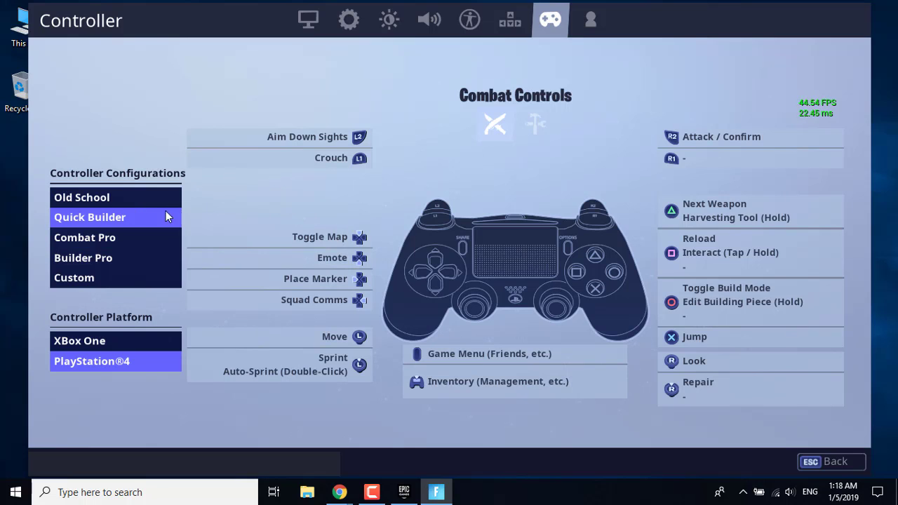
Apply the Builder Pro controller configuration, and then switch it back to Quick Builder and apply that
left_click(121, 265)
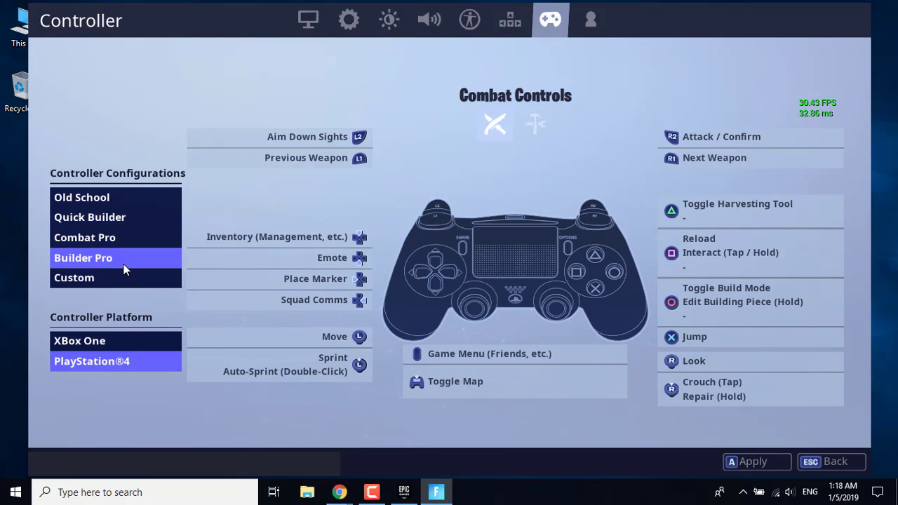
left_click(727, 463)
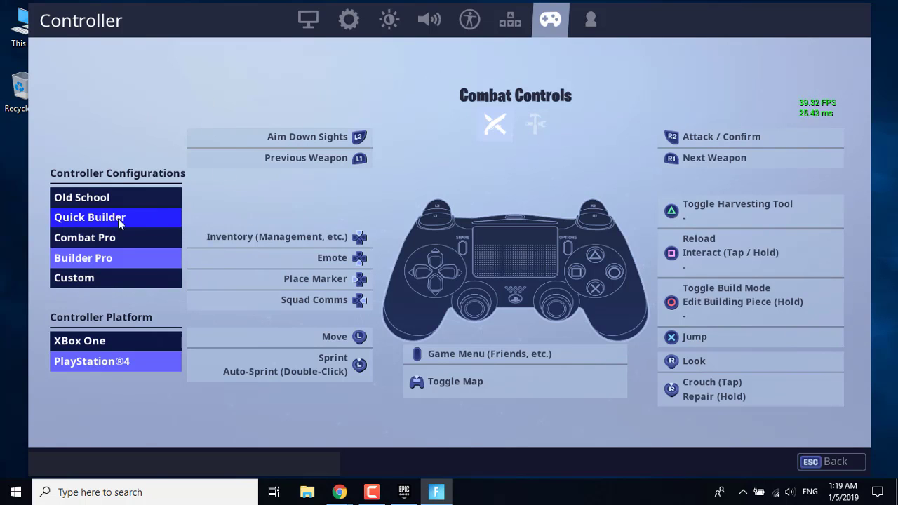
left_click(83, 219)
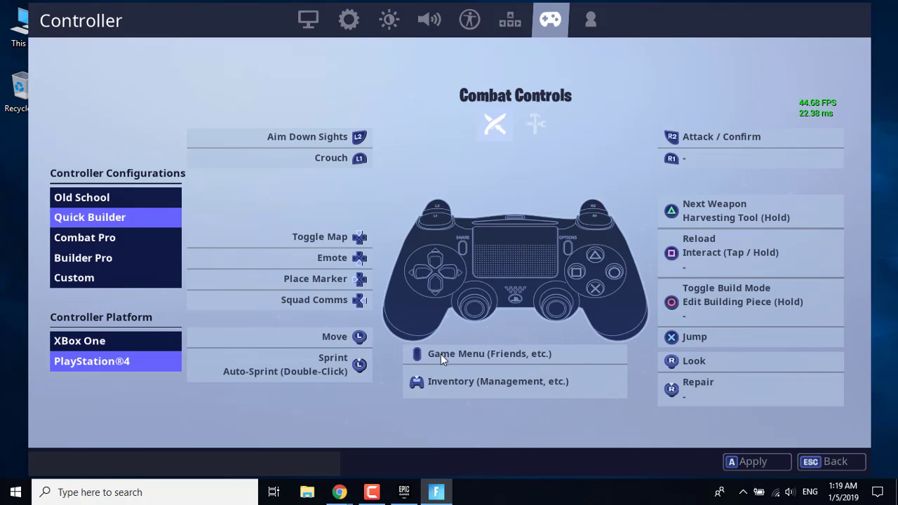
left_click(747, 459)
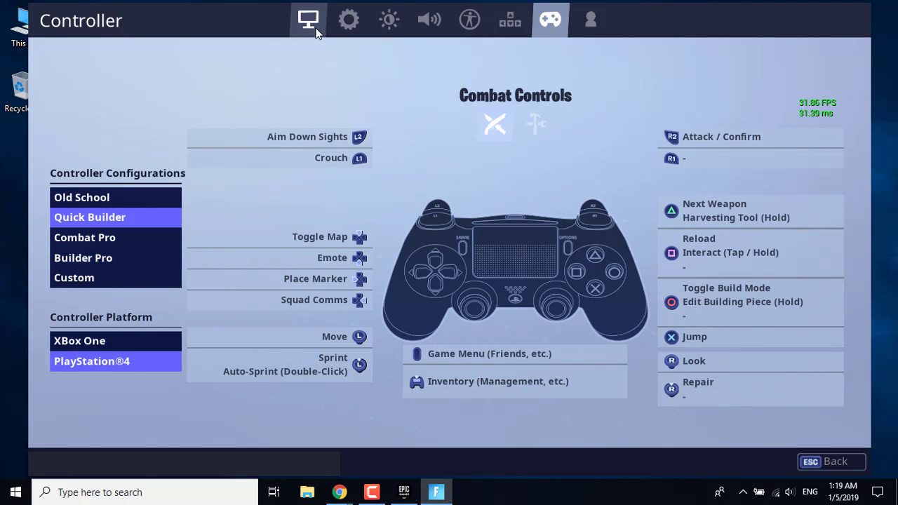
Look through the Game, Brightness and Input settings for voice chat options
left_click(348, 21)
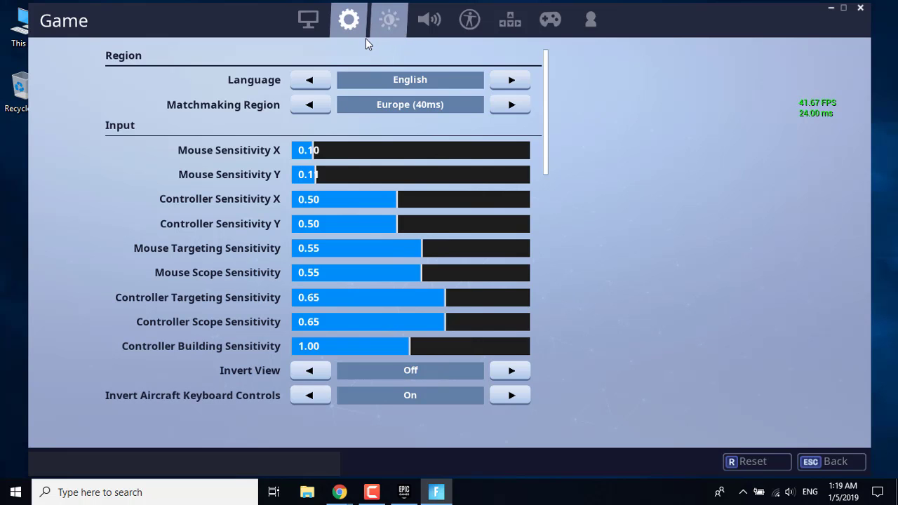
left_click(385, 28)
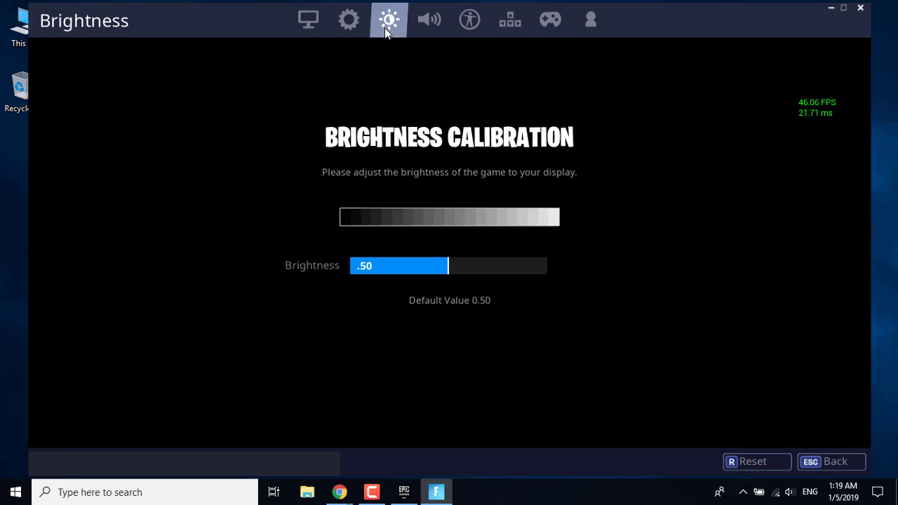
left_click(349, 21)
scroll(377, 154, "down", 10)
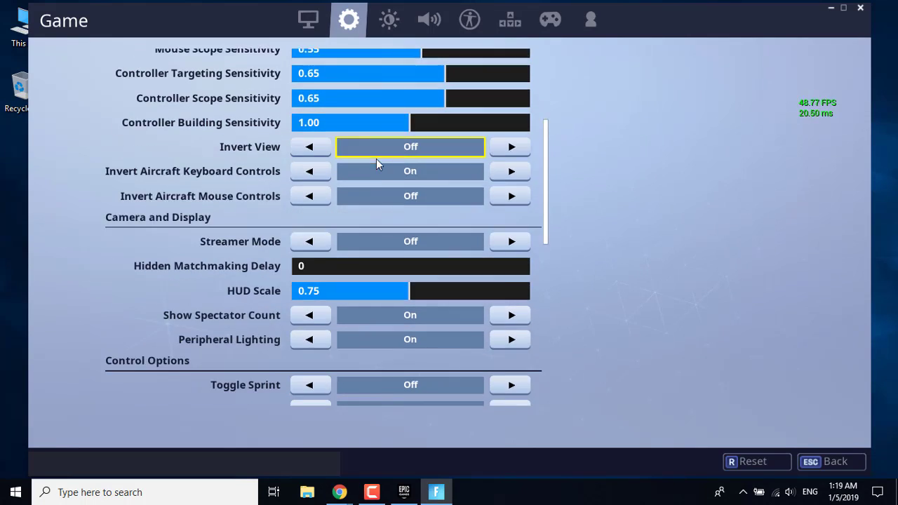
scroll(376, 164, "down", 12)
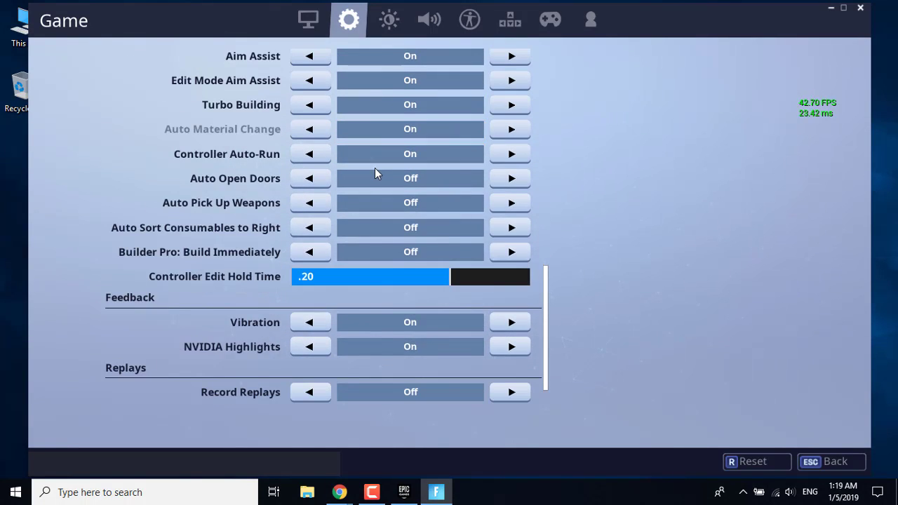
scroll(417, 142, "up", 6)
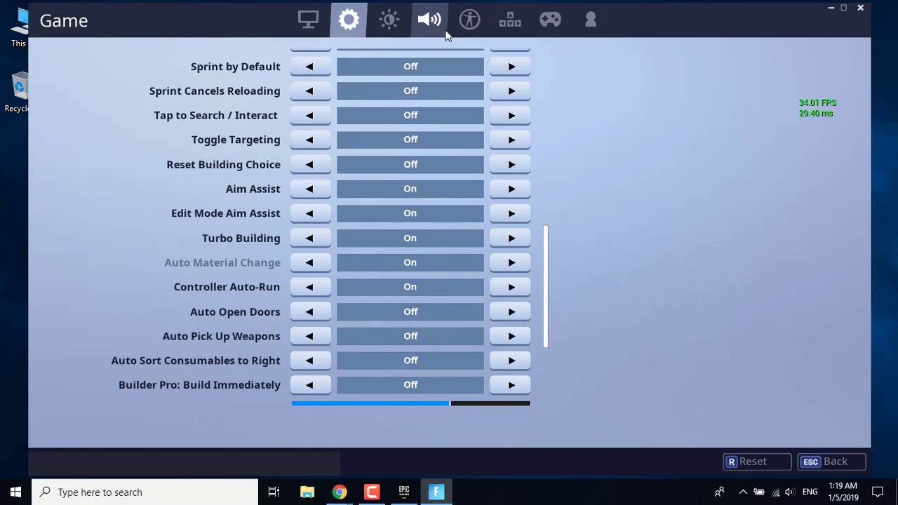
left_click(497, 21)
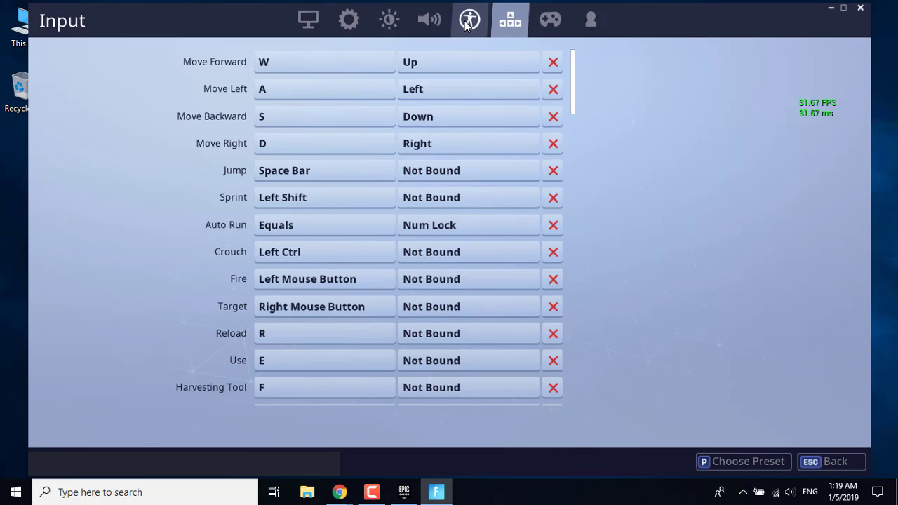
left_click(390, 20)
left_click(344, 17)
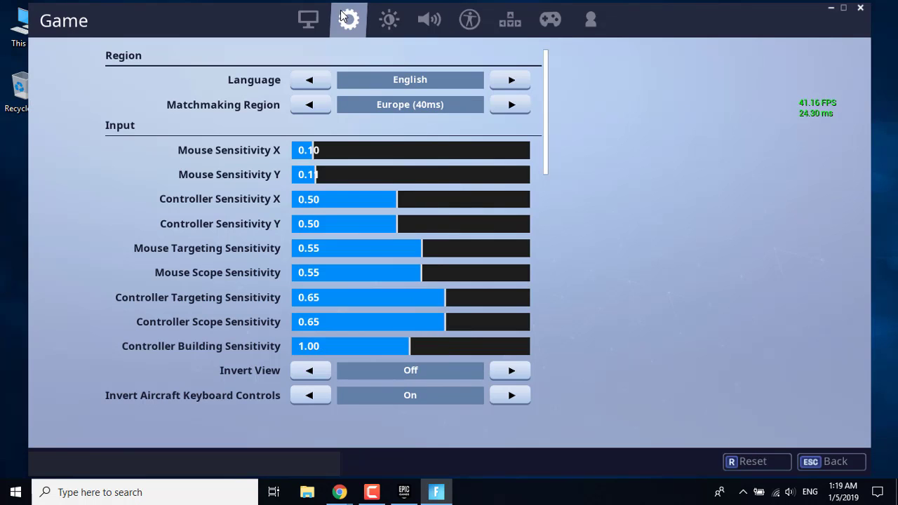
scroll(366, 137, "down", 8)
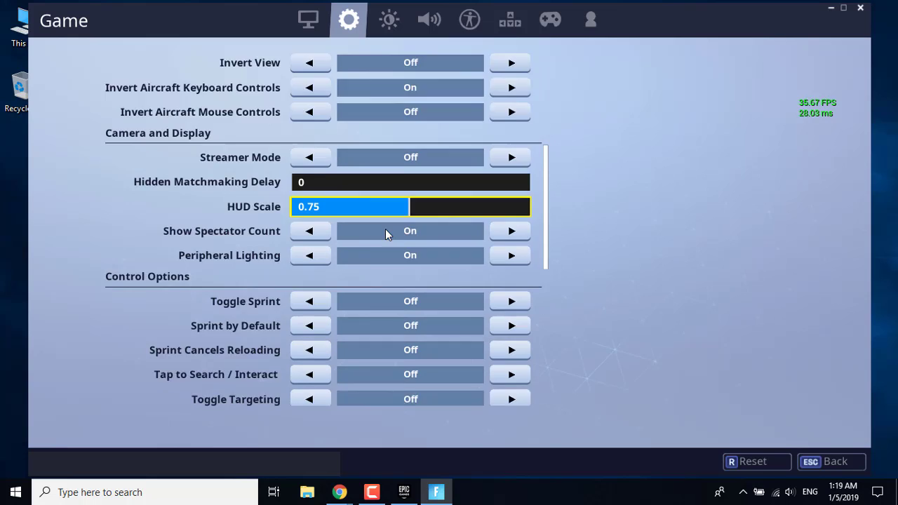
scroll(385, 229, "down", 3)
Open the audio settings and toggle Push To Talk off and on, leaving it set to On
left_click(440, 20)
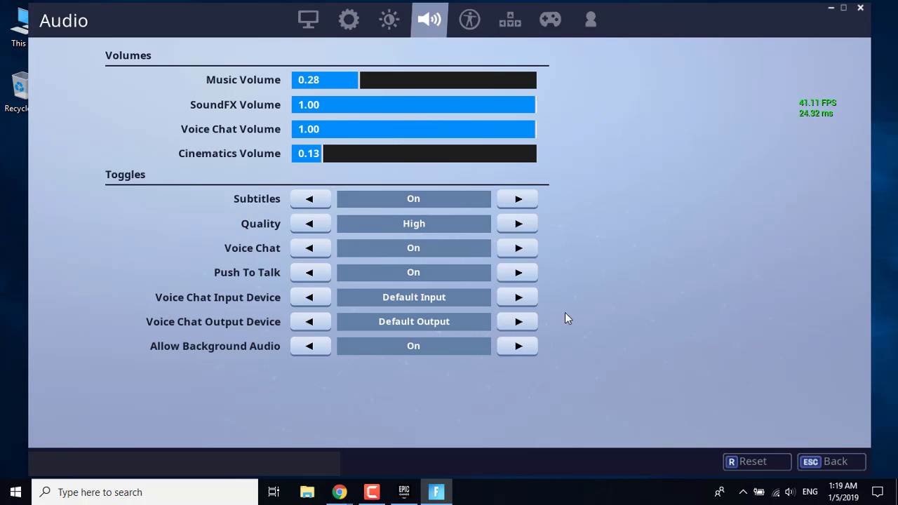
left_click(518, 274)
left_click(362, 275)
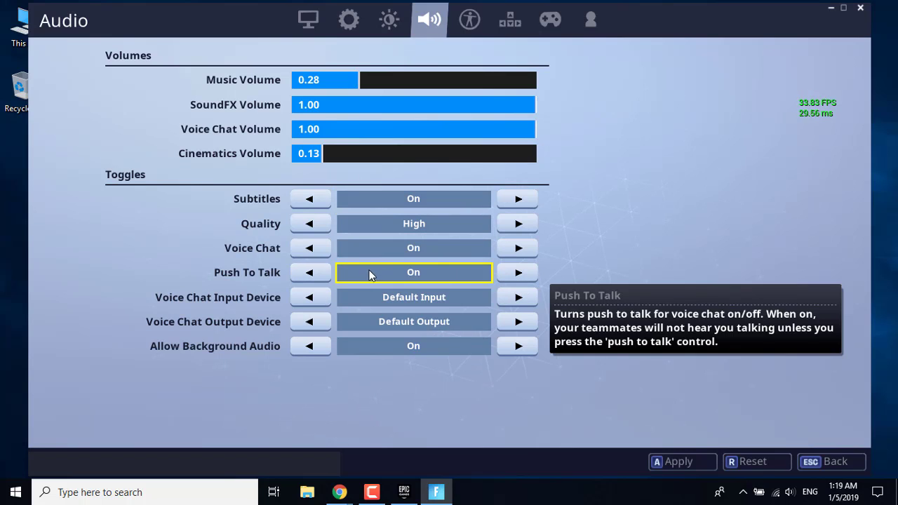
left_click(524, 279)
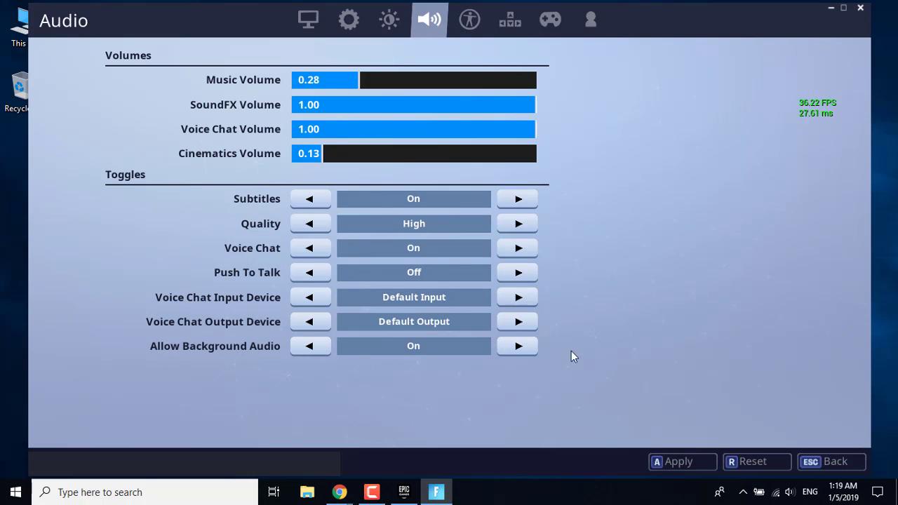
left_click(529, 276)
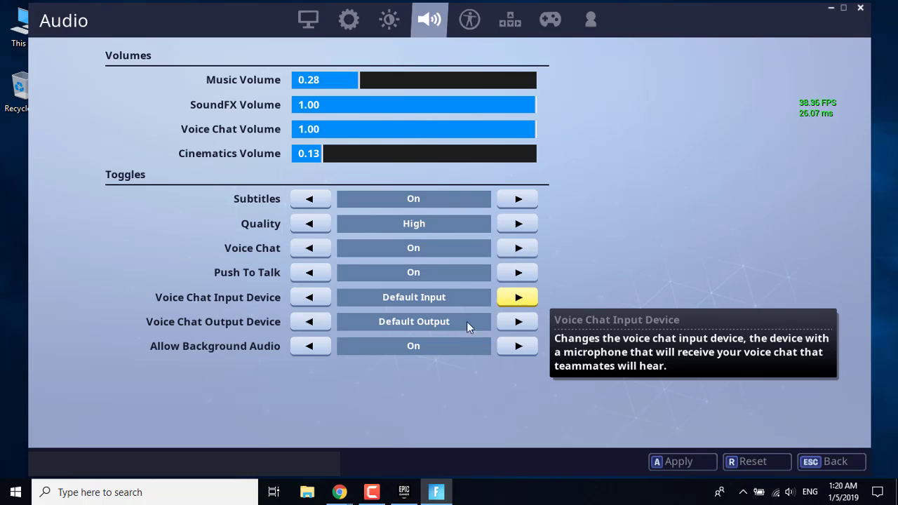
Set the voice chat input to the Realtek High Definition Audio microphone and the output to the Realtek Speakers / Headphones, and apply
left_click(512, 298)
left_click(312, 300)
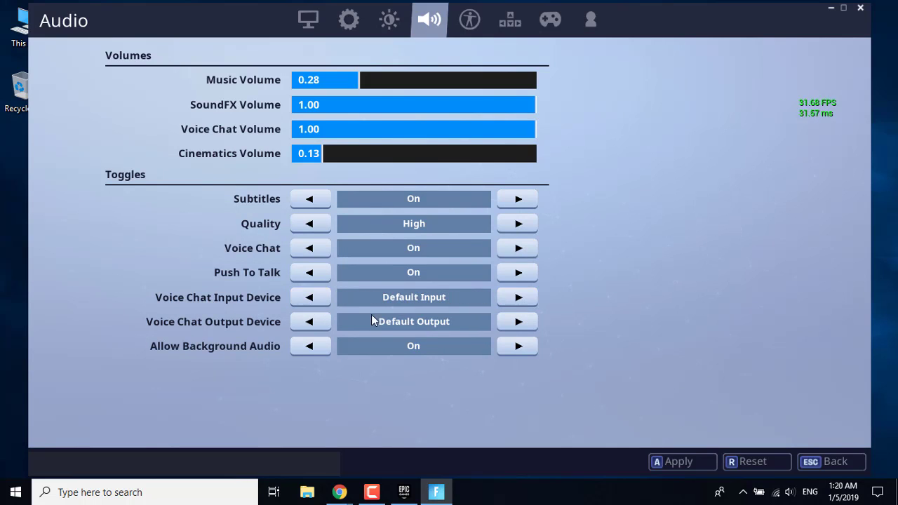
left_click(518, 297)
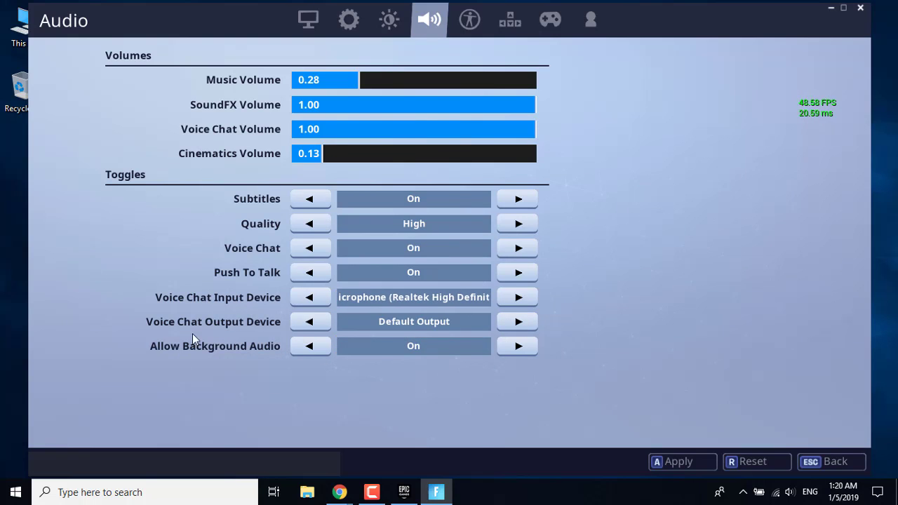
left_click(520, 322)
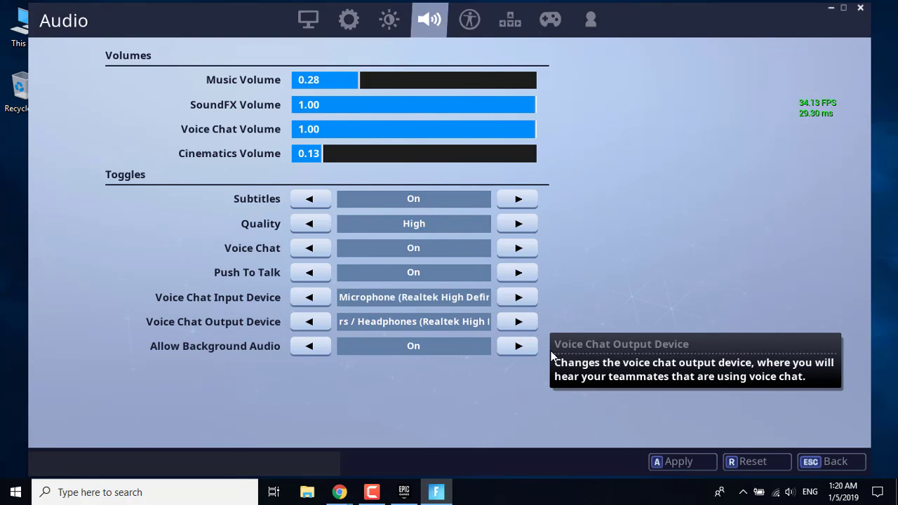
left_click(677, 465)
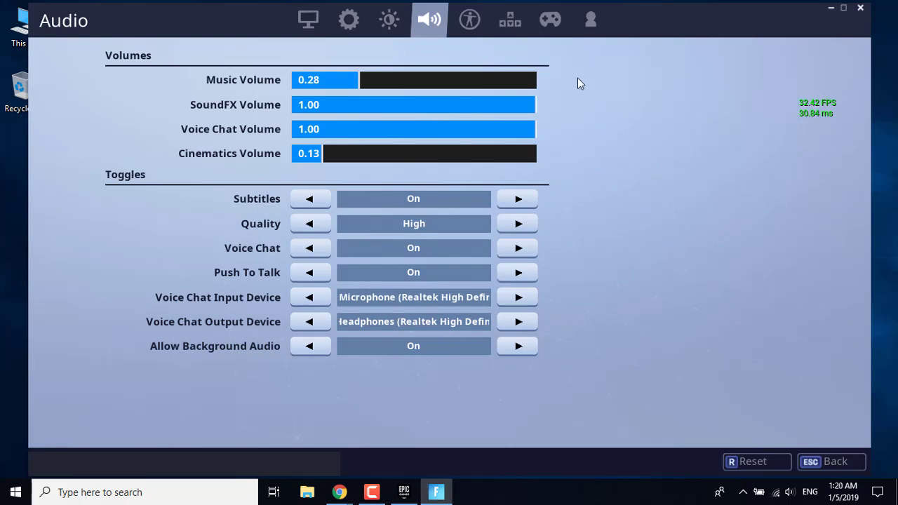
Close the Fortnite game and return to the Windows desktop
left_click(558, 20)
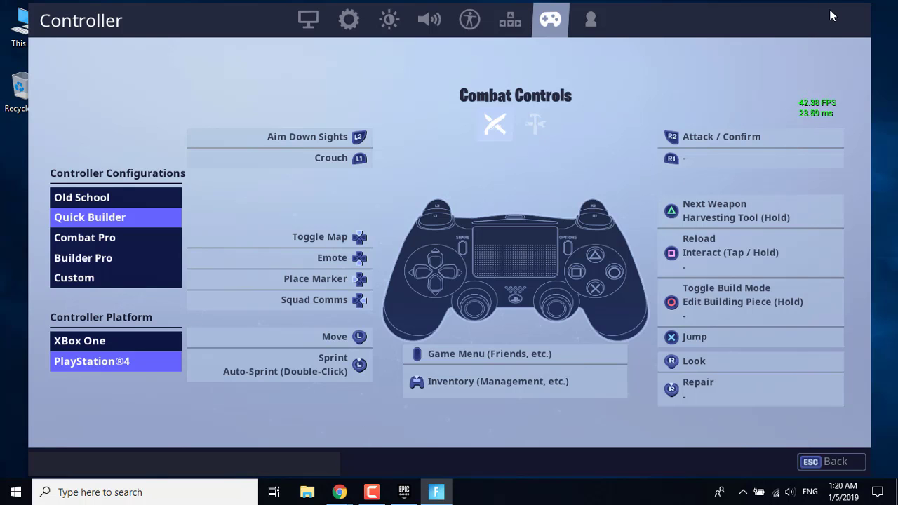
left_click_drag(830, 16, 740, 62)
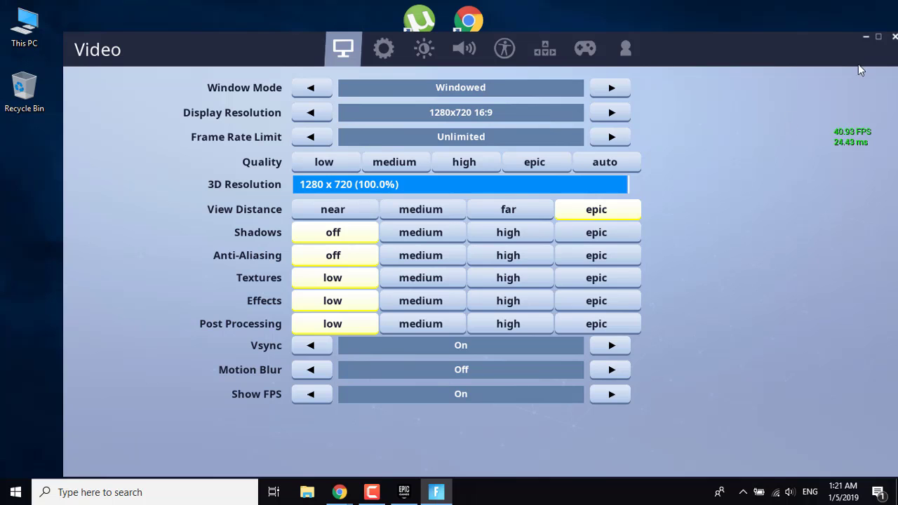
left_click(866, 36)
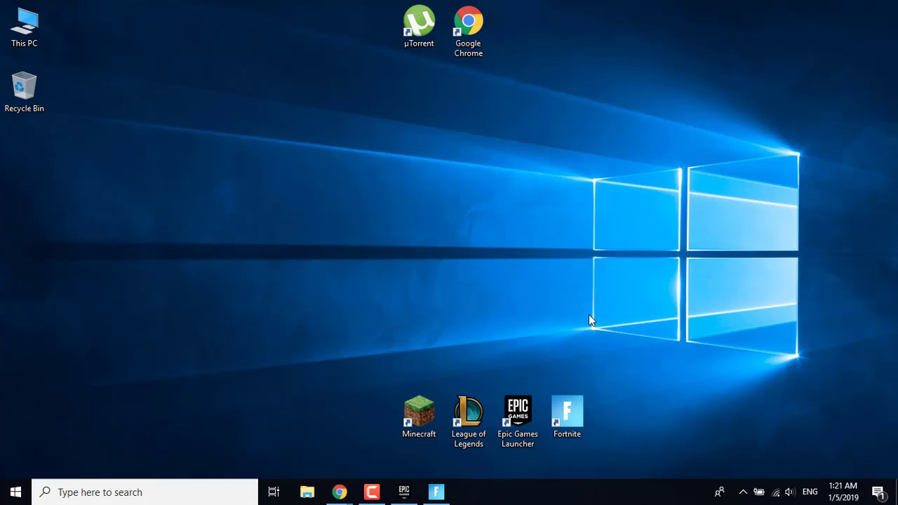
left_click(437, 492)
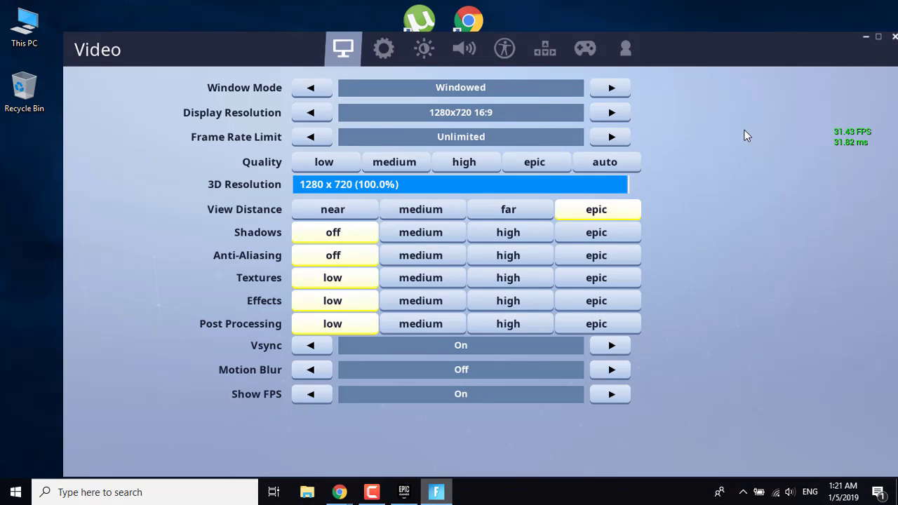
right_click(436, 492)
left_click(891, 38)
left_click(579, 376)
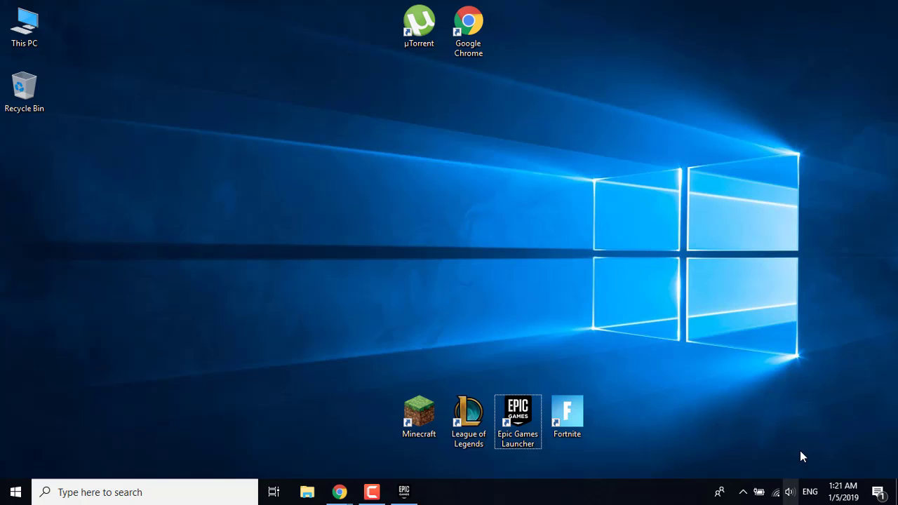
Open the Windows Sound dialog from the system volume control and display its playback devices
right_click(791, 496)
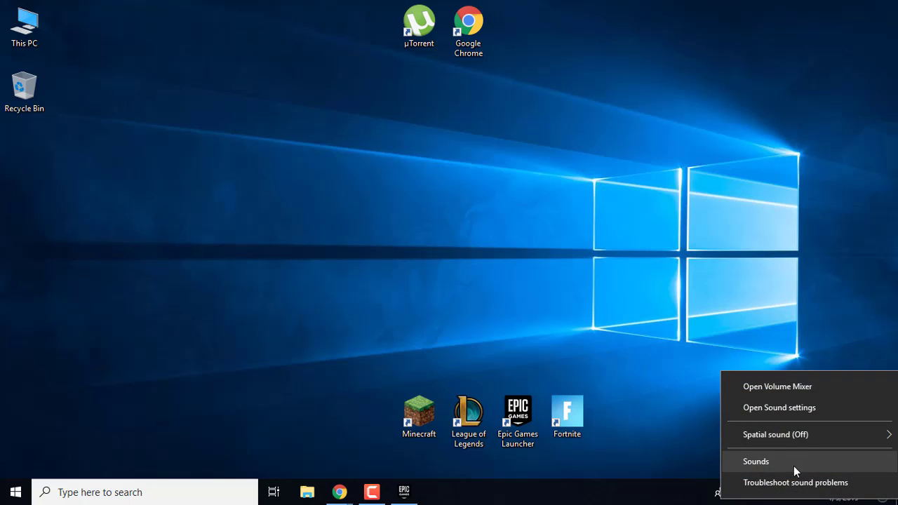
left_click(768, 461)
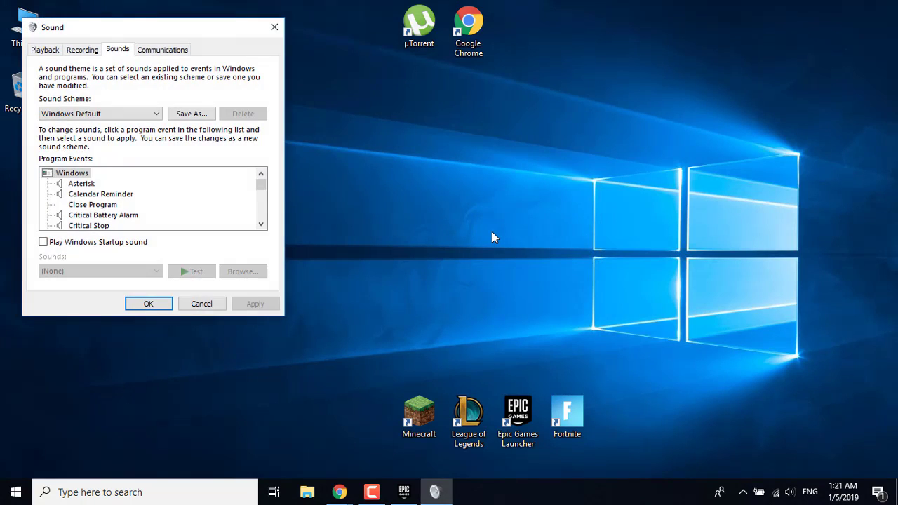
left_click_drag(261, 43, 501, 92)
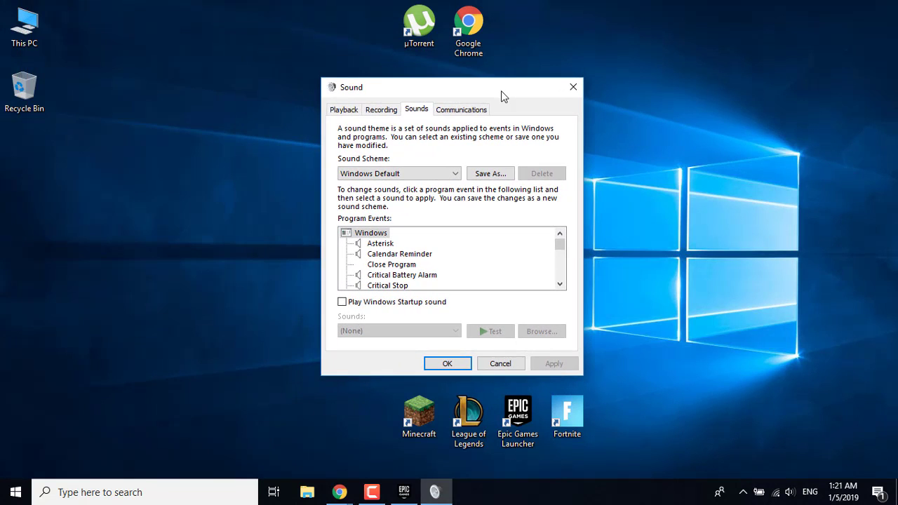
left_click(341, 112)
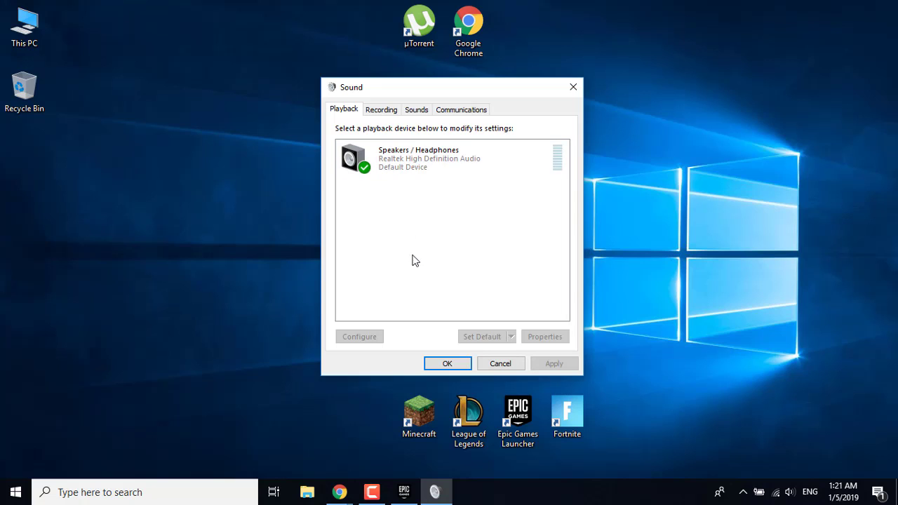
Check whether the playback device list is set to show disabled and disconnected devices
right_click(414, 156)
left_click(383, 209)
right_click(390, 162)
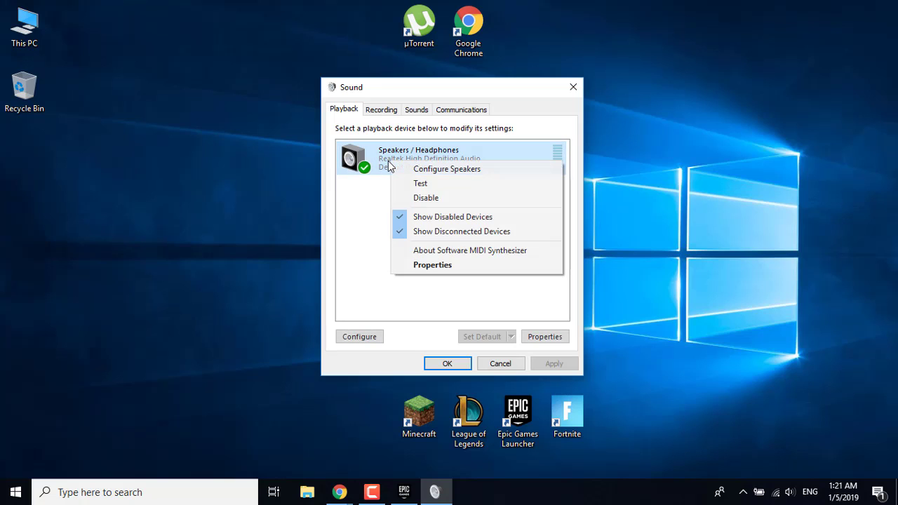
left_click(382, 204)
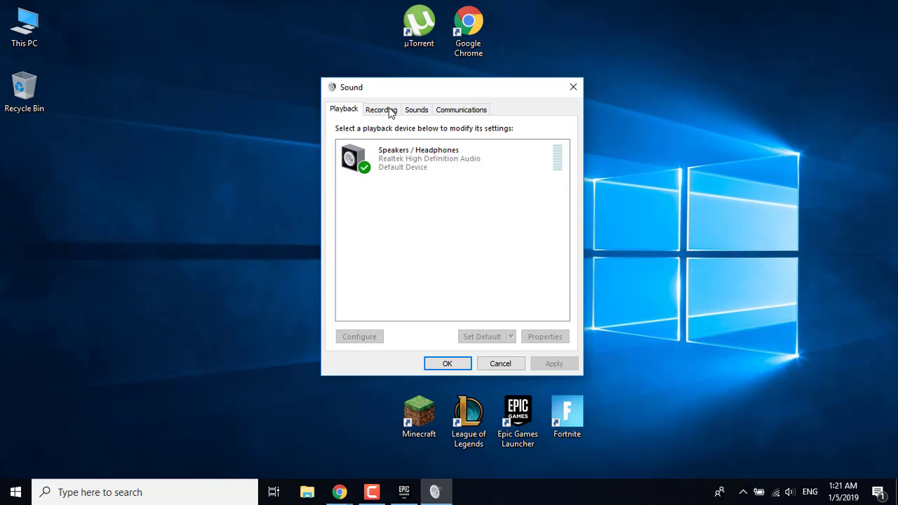
Examine the options offered for the Speakers / Headphones playback device and leave its settings as they are
right_click(430, 154)
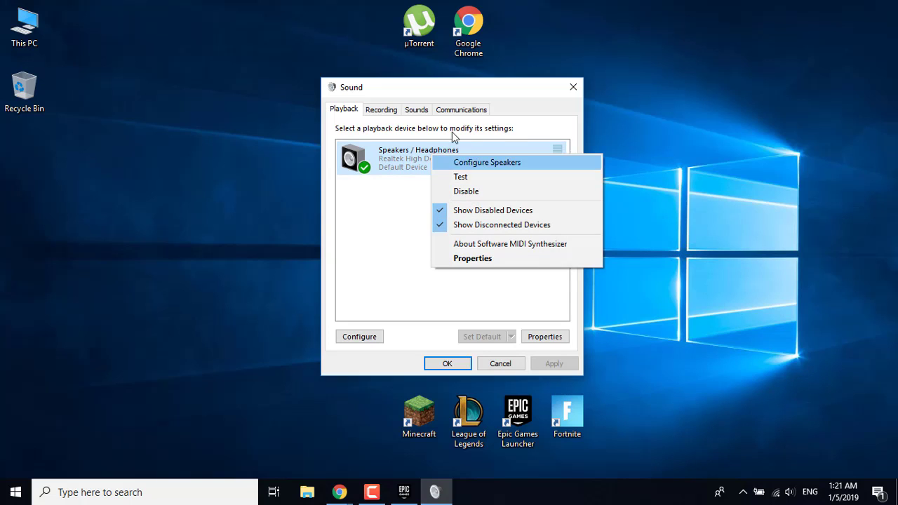
left_click(365, 174)
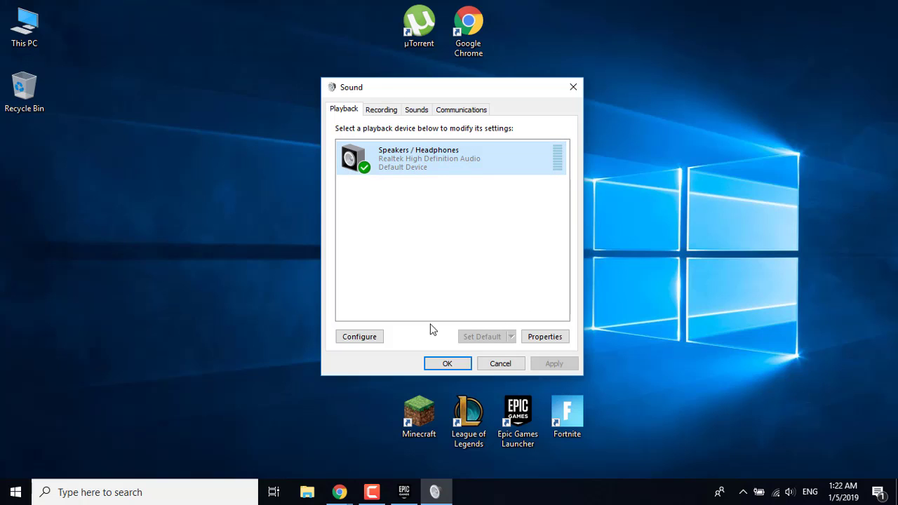
Review the enable and default options of the Microphone and Stereo Mix recording devices, and close the Sound dialog
left_click(384, 115)
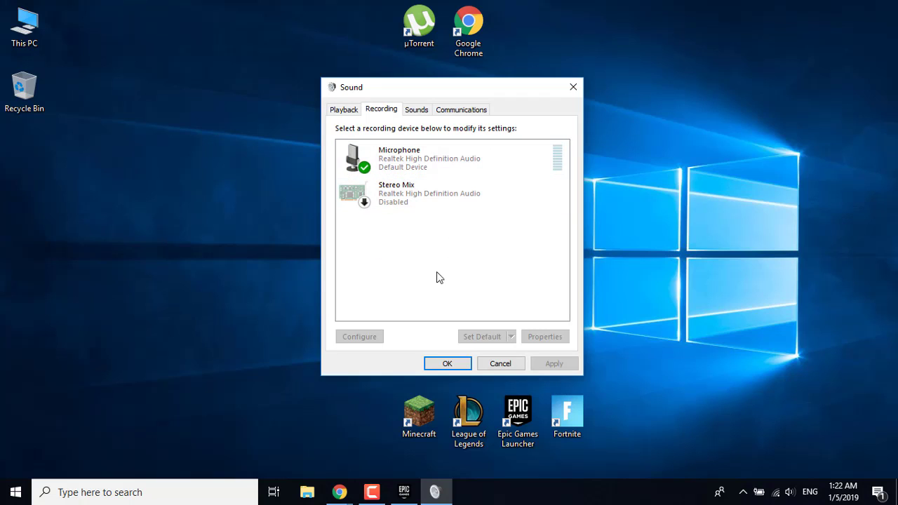
right_click(385, 199)
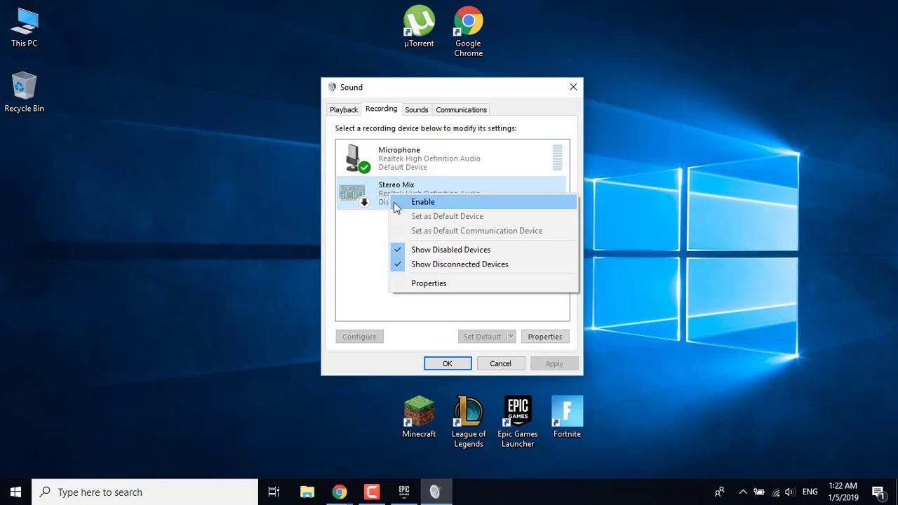
left_click(365, 219)
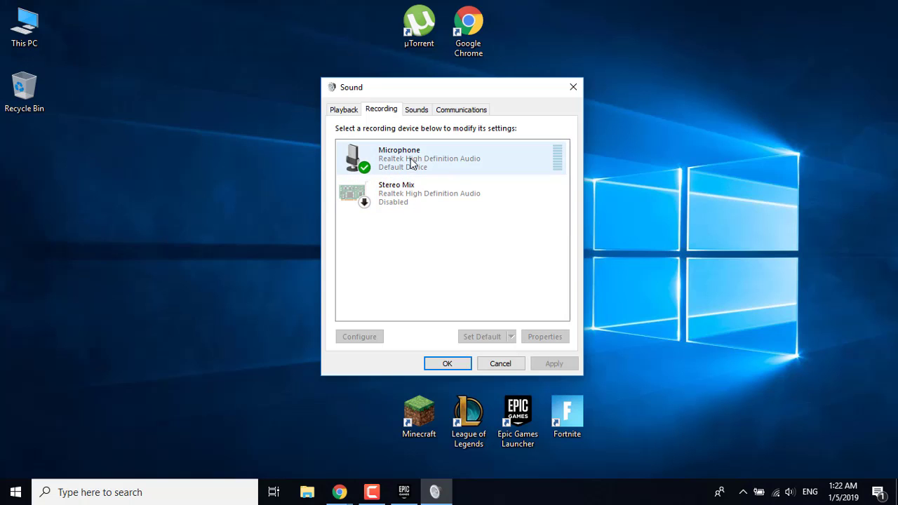
left_click(372, 159)
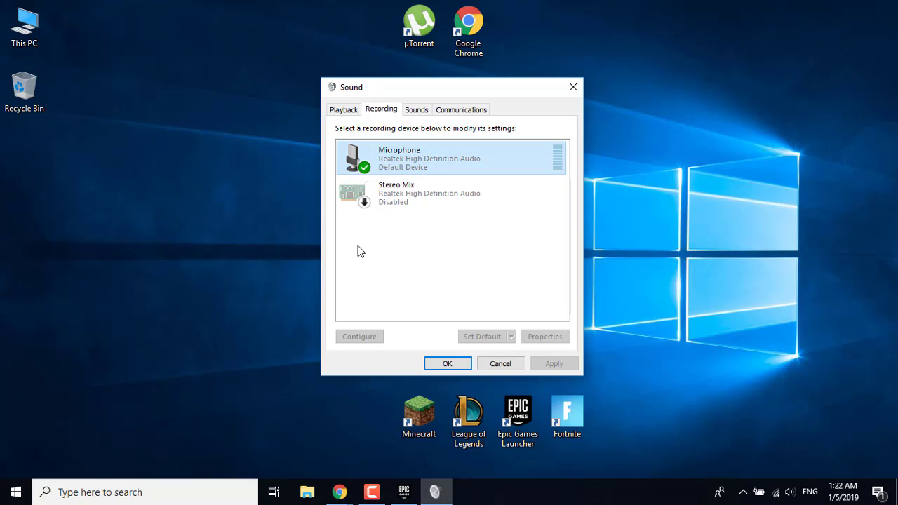
left_click(397, 197)
left_click(447, 146)
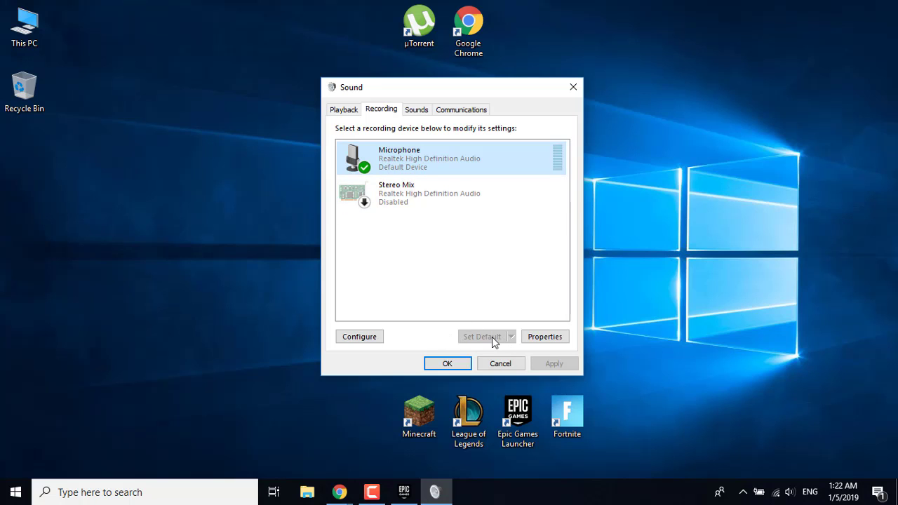
left_click(574, 87)
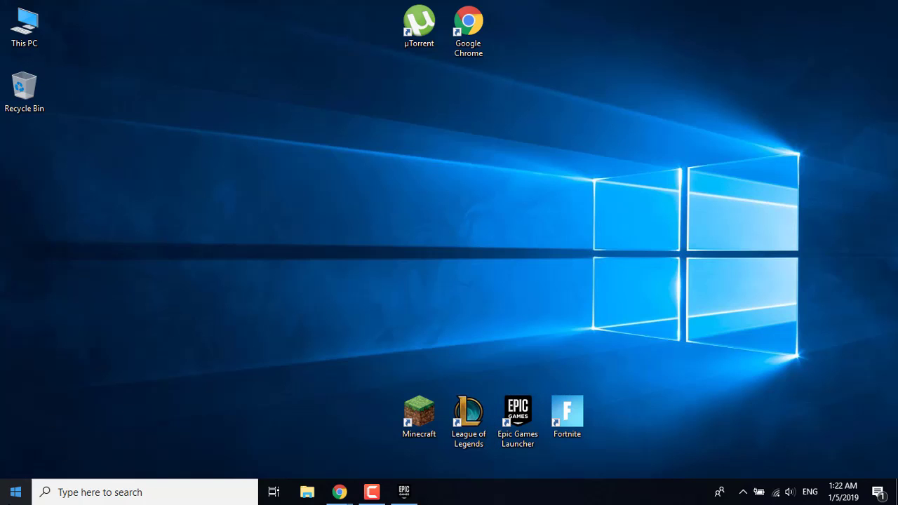
Search Windows for Device Manager, open it and expand the Sound, video and game controllers category
left_click(15, 491)
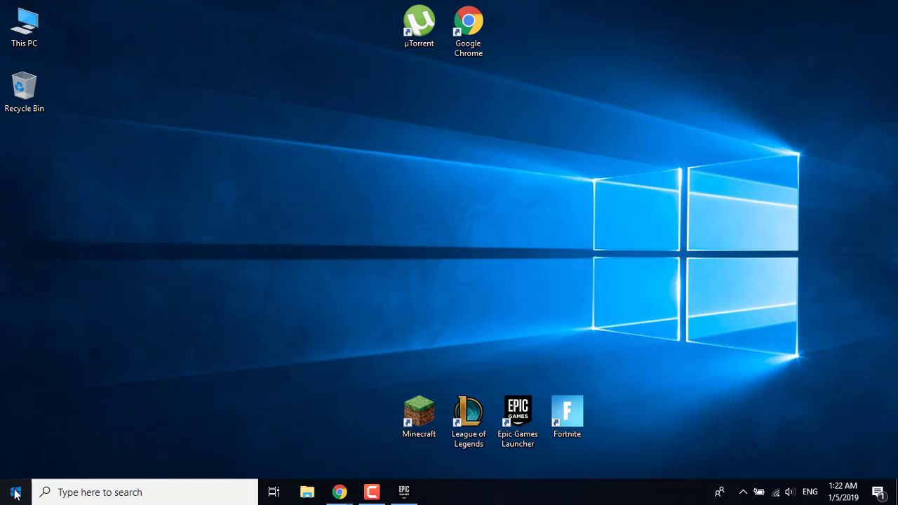
type("Device")
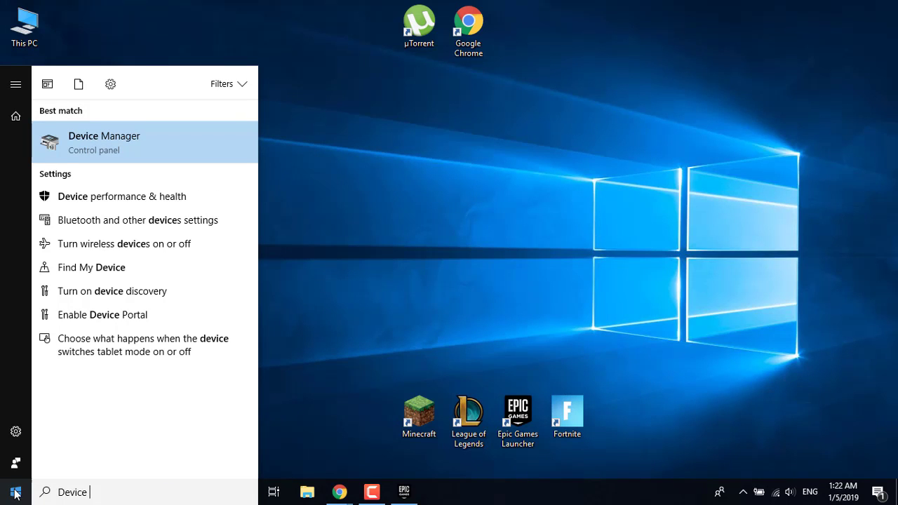
type(" Manager")
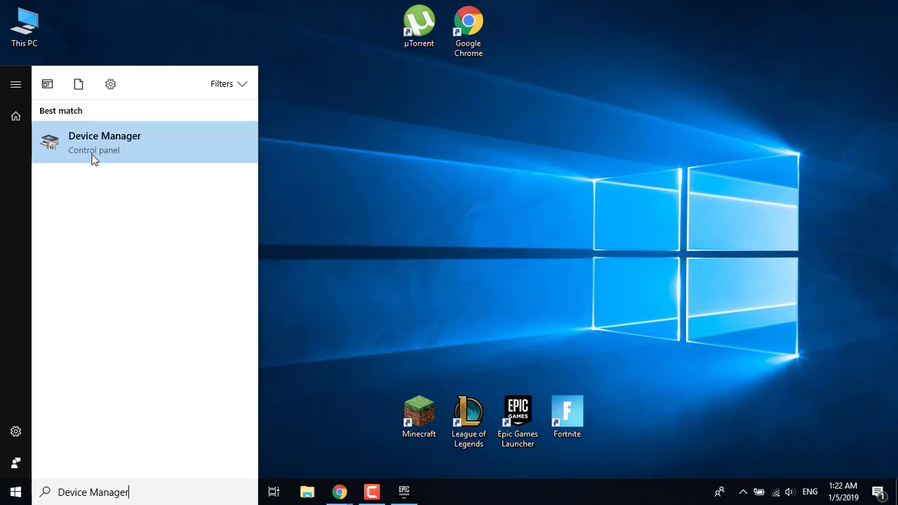
left_click(113, 141)
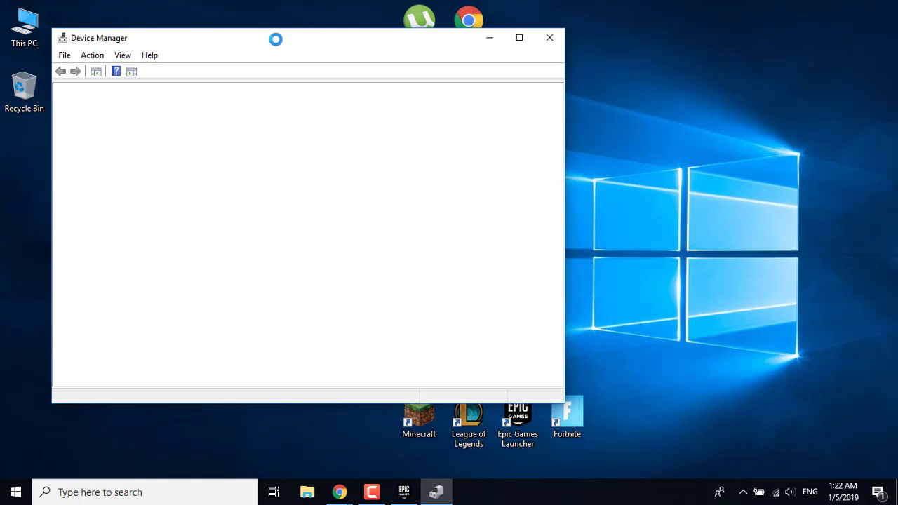
left_click_drag(275, 50, 430, 58)
left_click(228, 264)
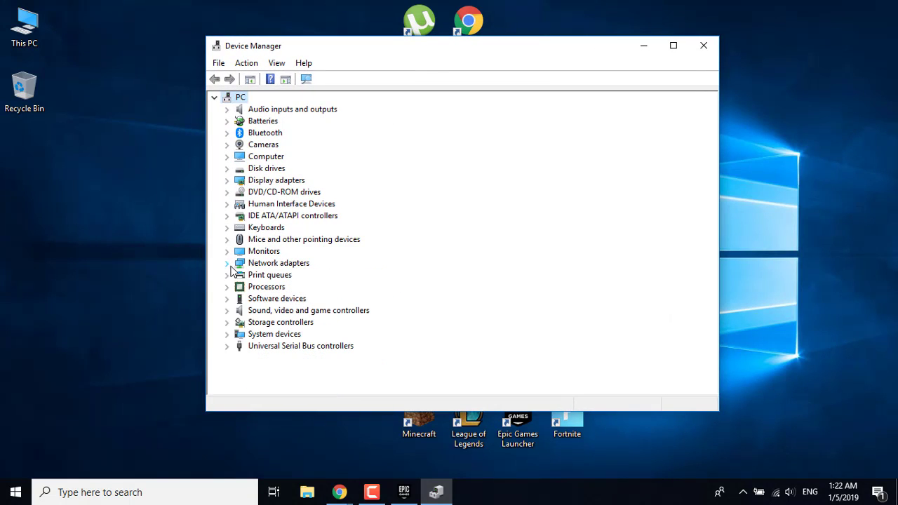
left_click(226, 311)
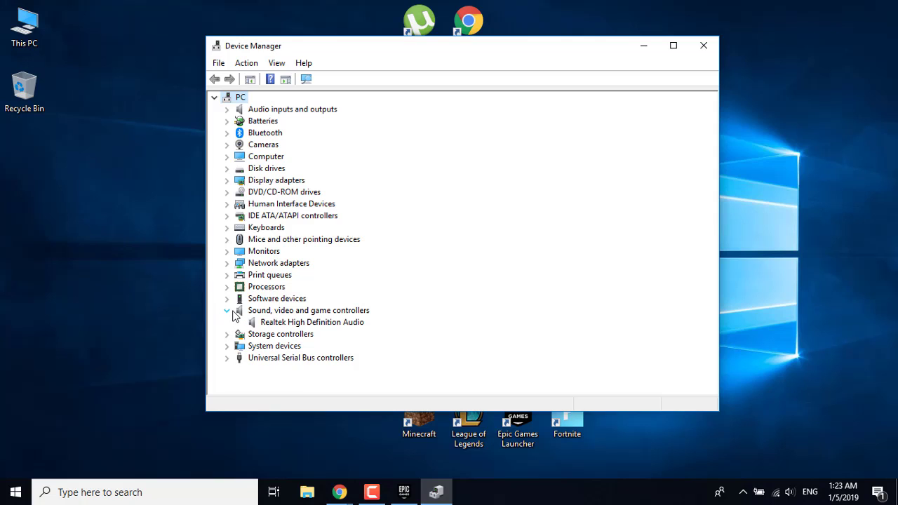
Start uninstalling the Realtek High Definition Audio device with deletion of its driver software selected, and cancel the operation
right_click(287, 324)
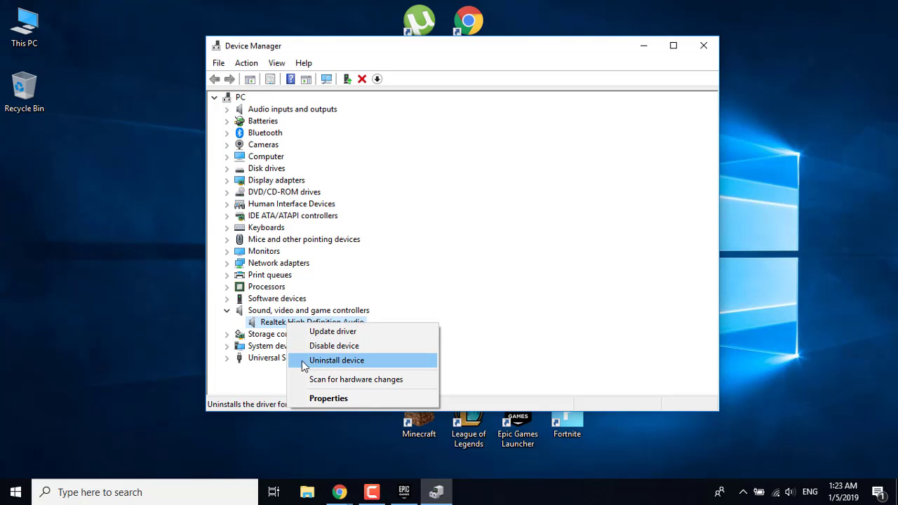
left_click(265, 342)
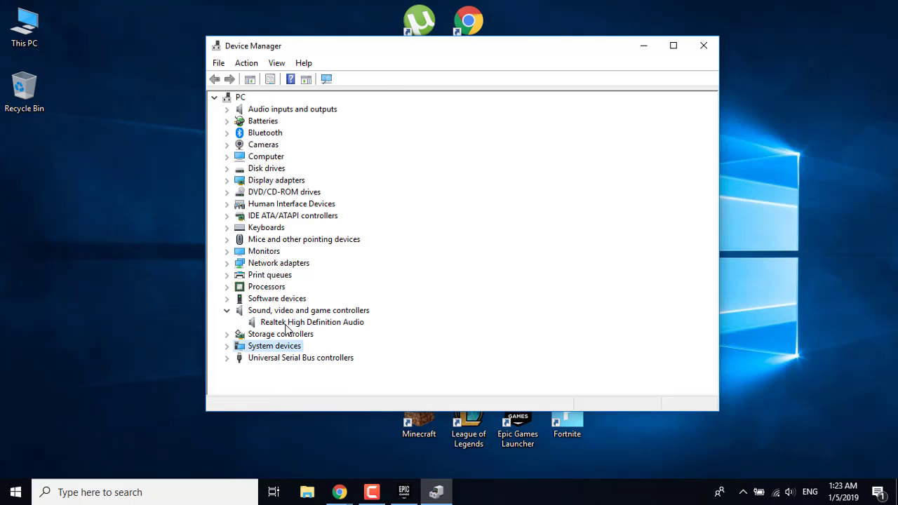
left_click(286, 325)
right_click(334, 327)
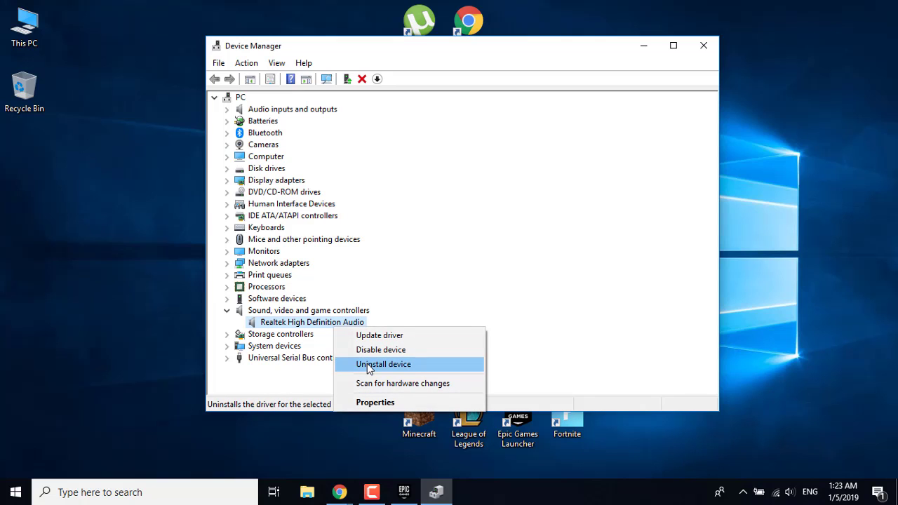
left_click(381, 364)
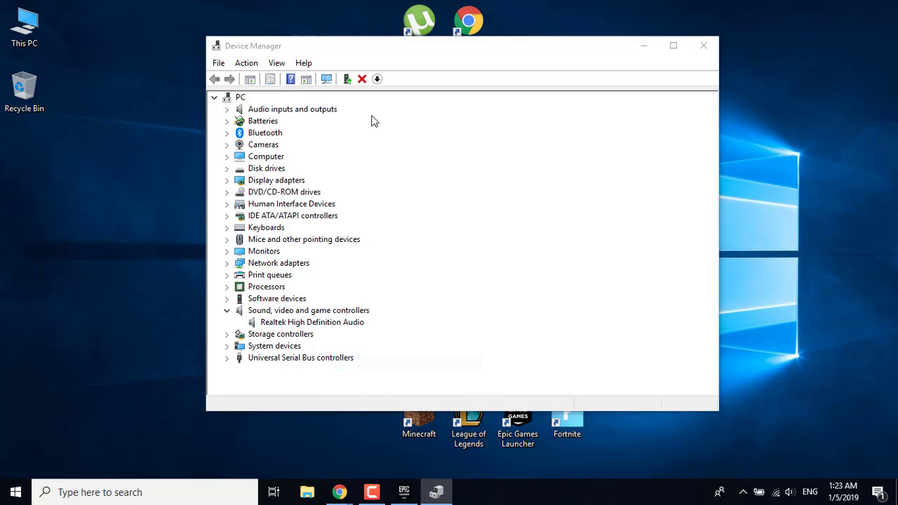
left_click(351, 259)
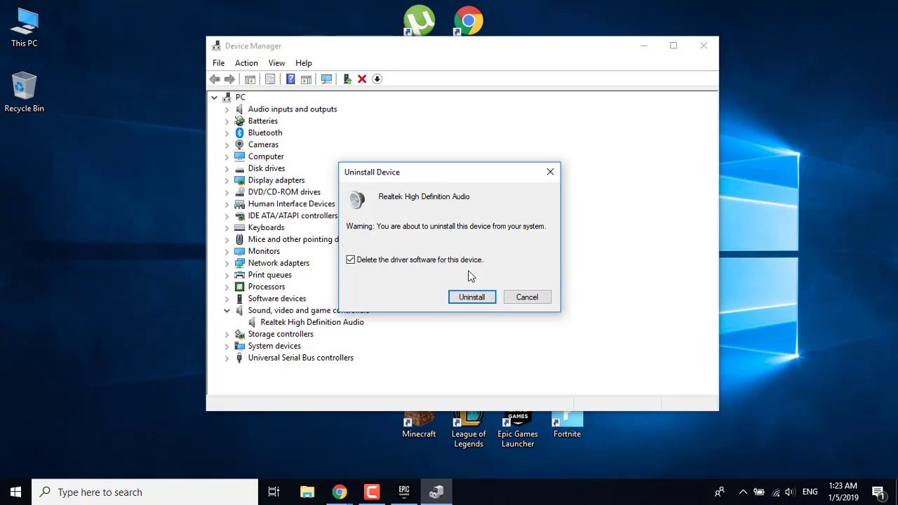
left_click(523, 297)
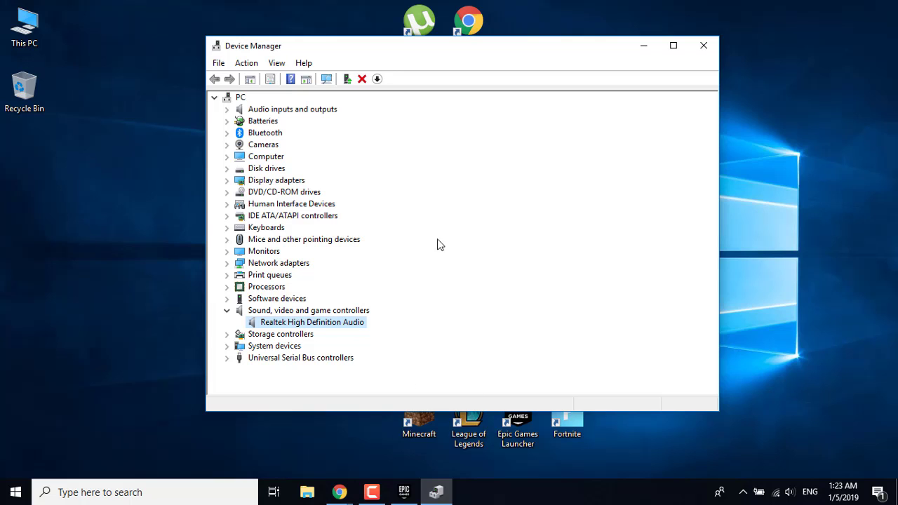
Scan the computer for hardware changes and close Device Manager
left_click(329, 82)
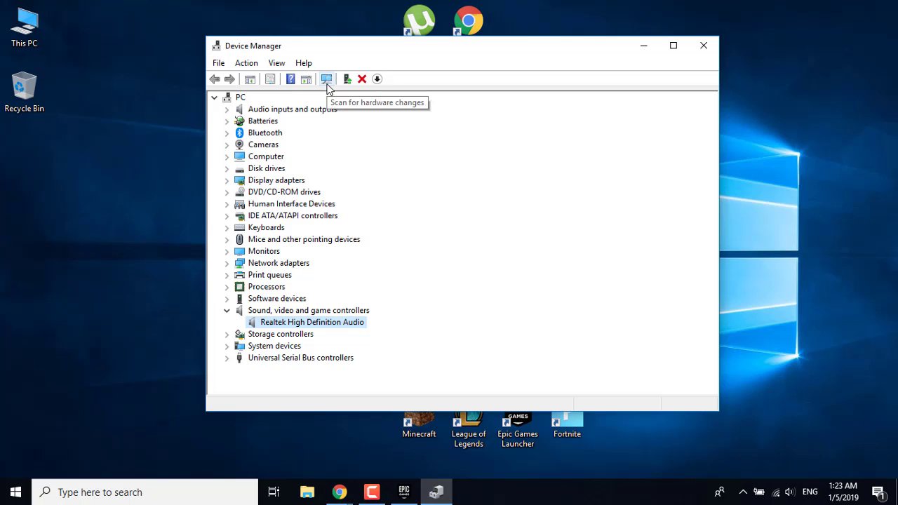
left_click(701, 46)
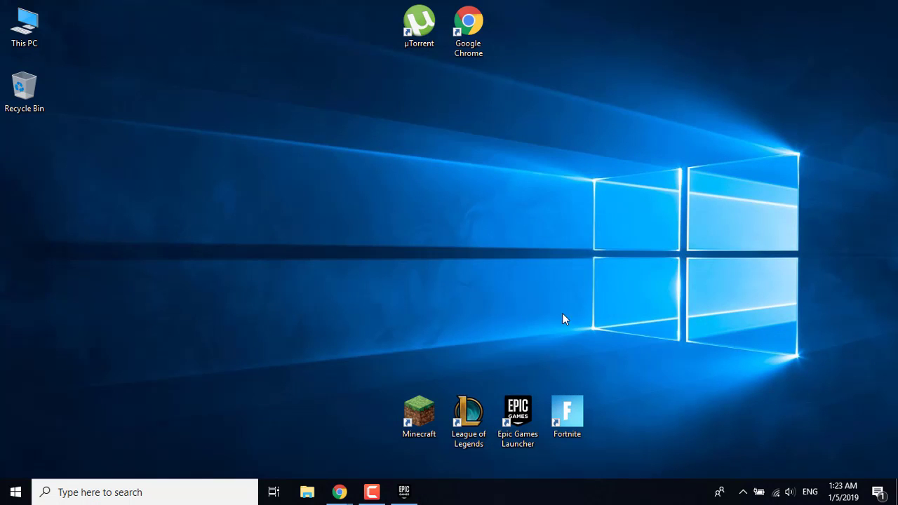